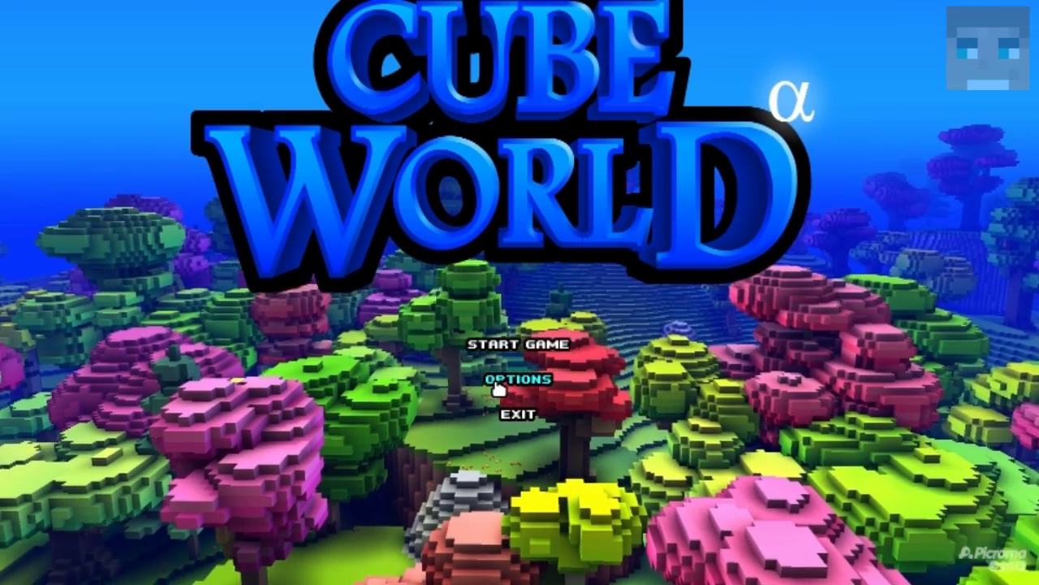
Step: Check the game's display and sound options from the title screen and close them with the values kept
{"action": "left_click", "coordinate": [497, 389]}
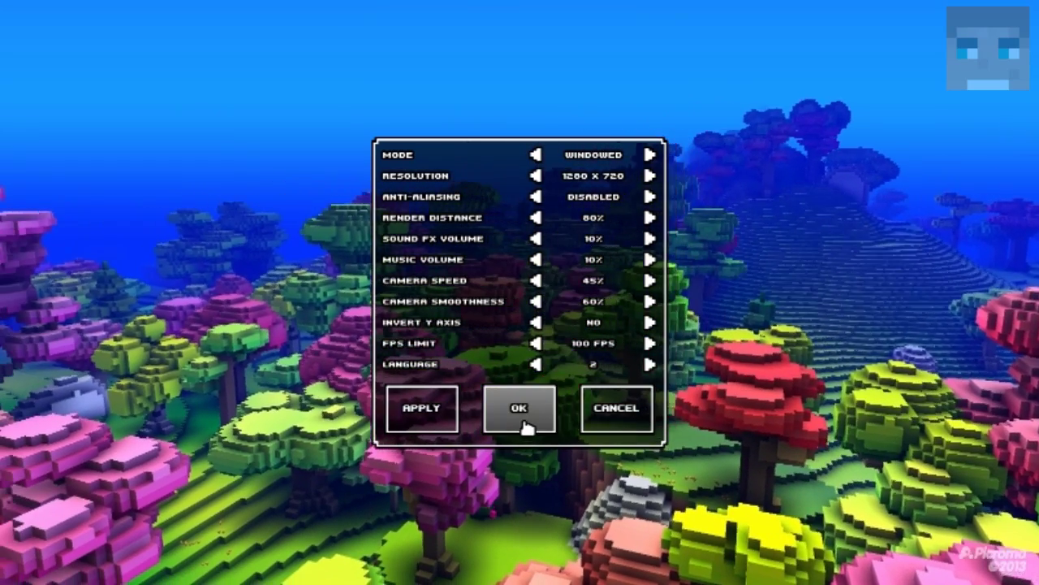
{"action": "left_click", "coordinate": [520, 409]}
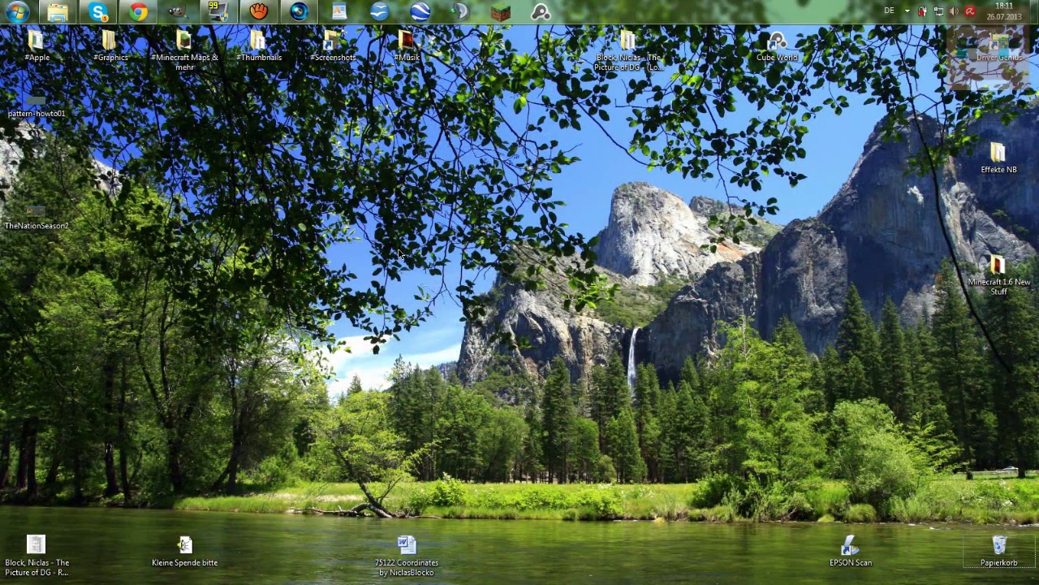
Step: Switch to the desktop, open the switchable graphics configuration (Umschaltbare Grafiken) and select cube.exe among the recently used applications
{"action": "right_click", "coordinate": [336, 166]}
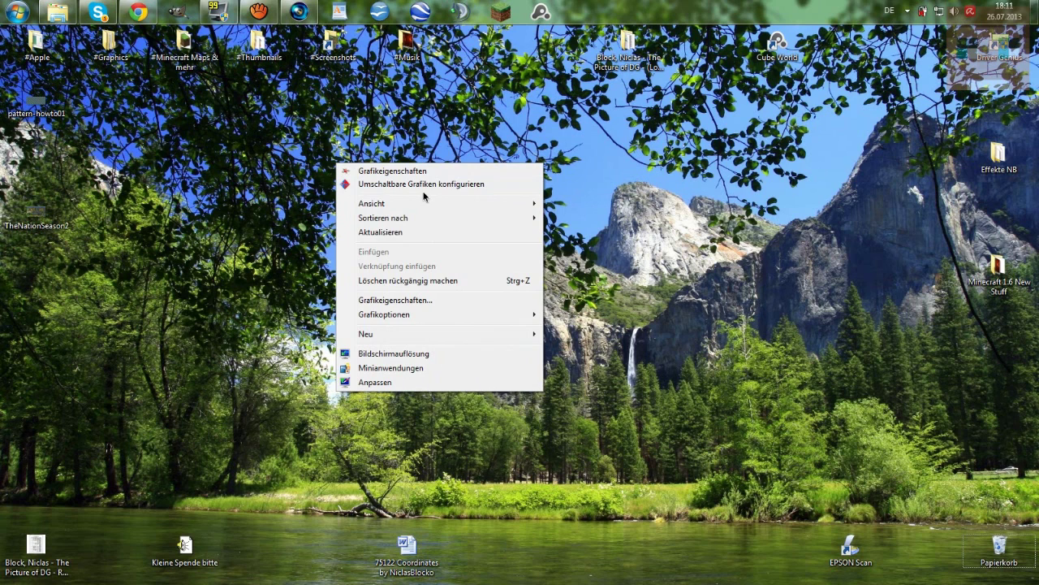
{"action": "left_click", "coordinate": [493, 186]}
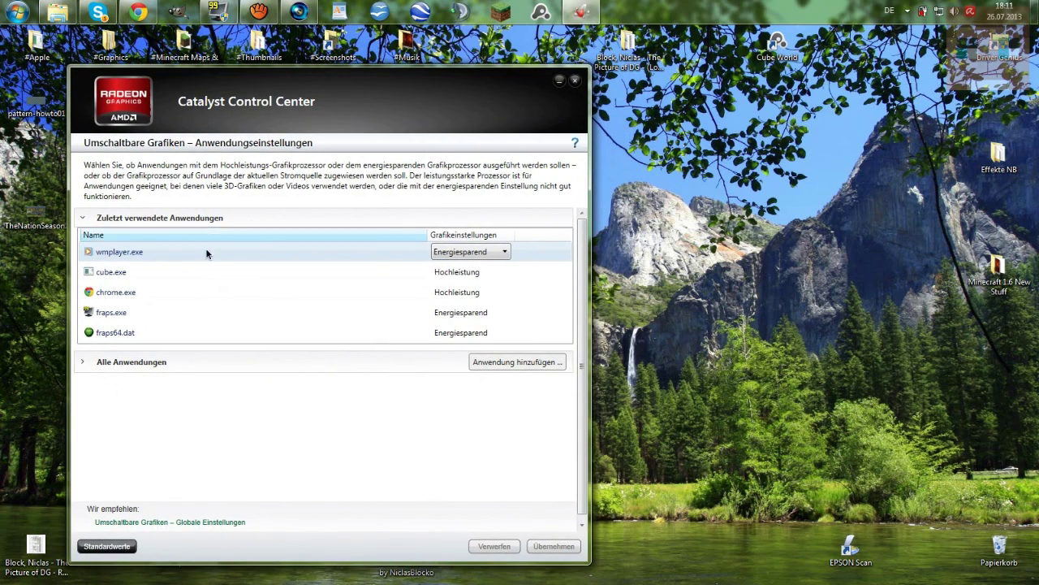
{"action": "left_click", "coordinate": [170, 273]}
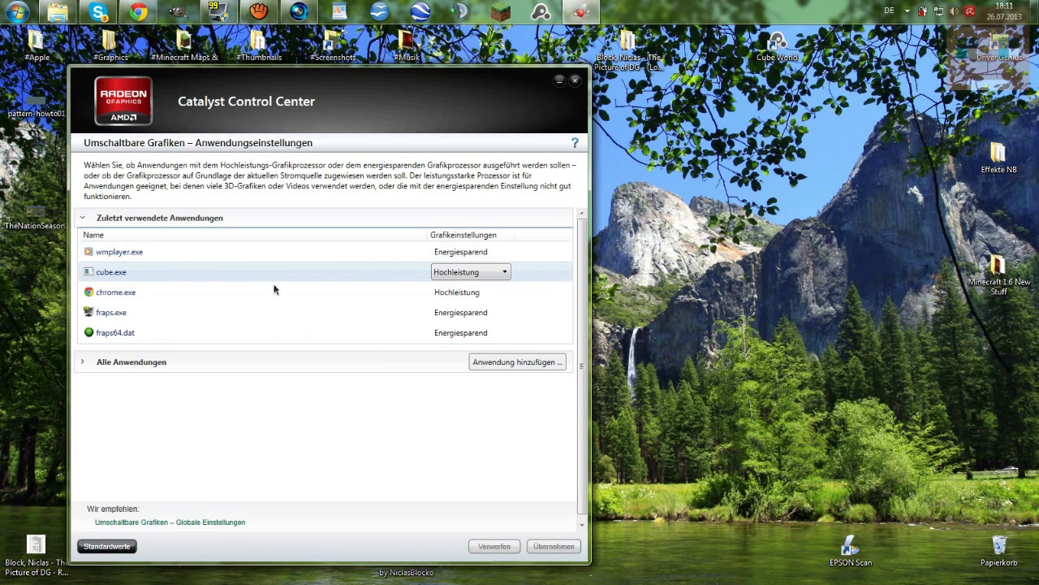
Step: Set the graphics setting of cube.exe to Hochleistung and close Catalyst Control Center
{"action": "left_click", "coordinate": [475, 273]}
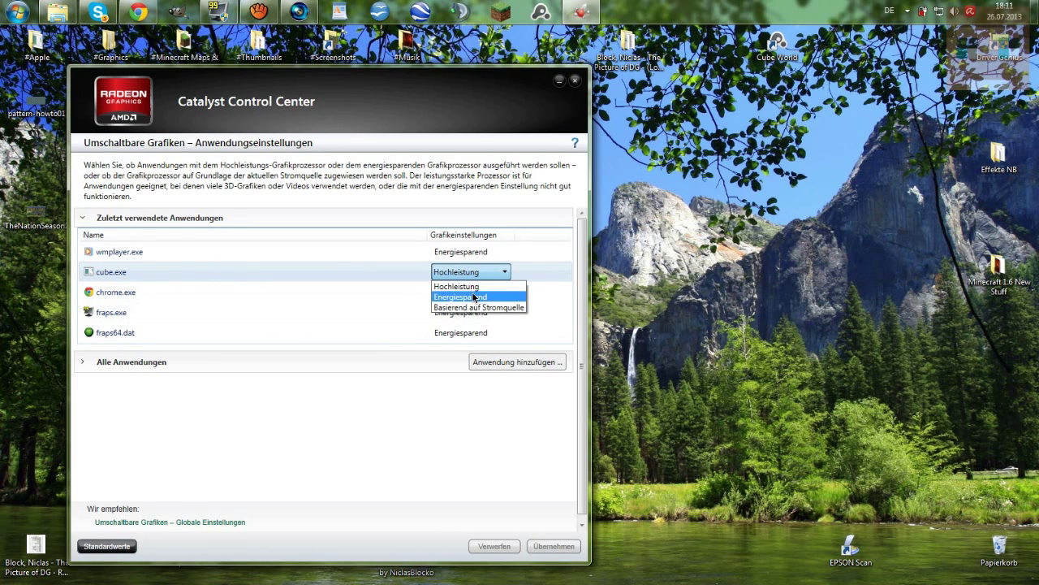
{"action": "left_click", "coordinate": [462, 287]}
{"action": "left_click", "coordinate": [471, 272]}
{"action": "left_click", "coordinate": [455, 297]}
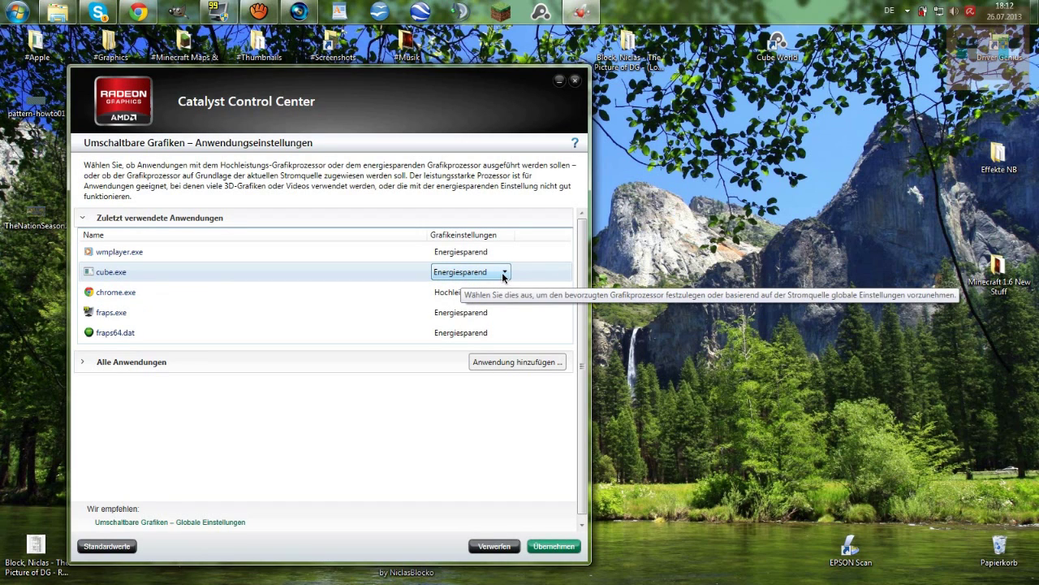
{"action": "left_click", "coordinate": [503, 274]}
{"action": "left_click", "coordinate": [466, 289]}
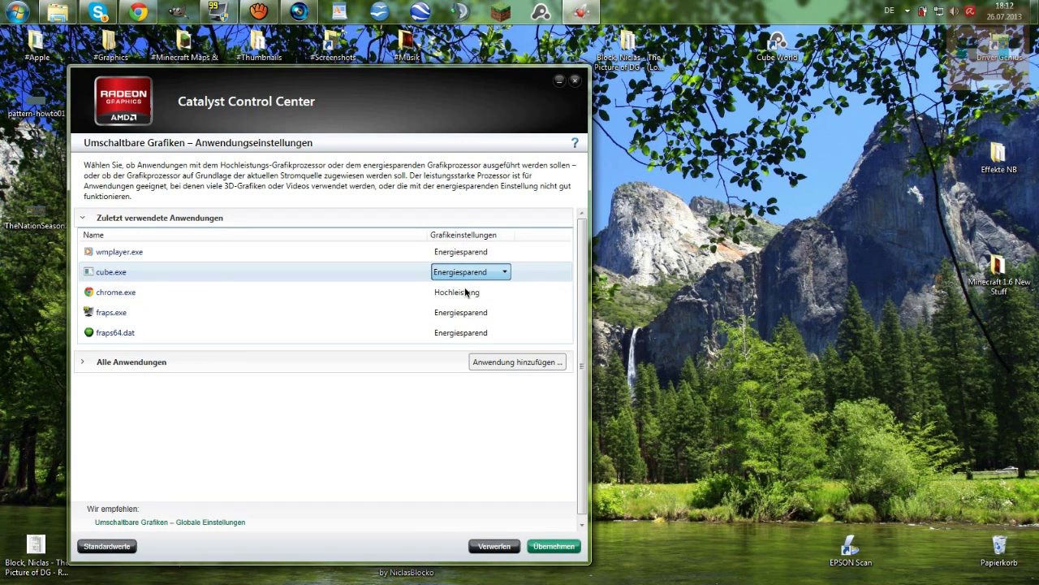
{"action": "left_click_drag", "start_coordinate": [468, 118], "coordinate": [450, 97]}
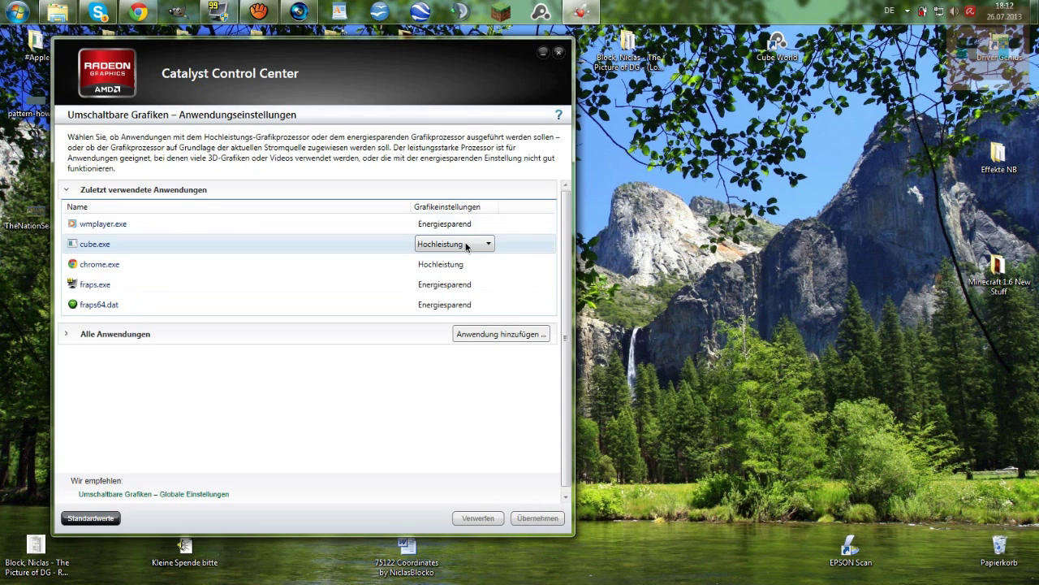
{"action": "left_click", "coordinate": [559, 53]}
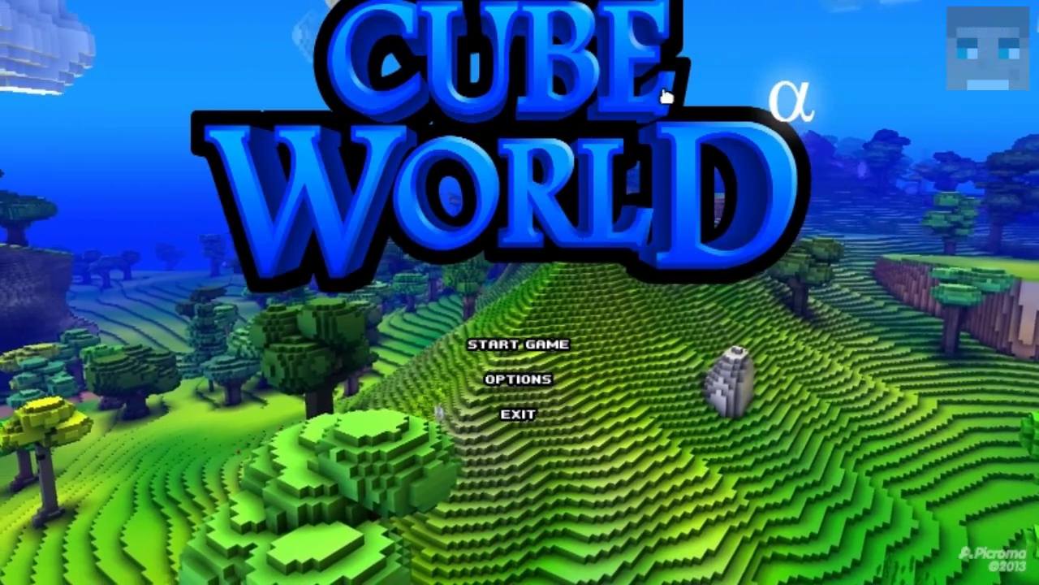
Step: Switch back to Cube World and start the game with the existing level 1 human mage
{"action": "left_click", "coordinate": [520, 344]}
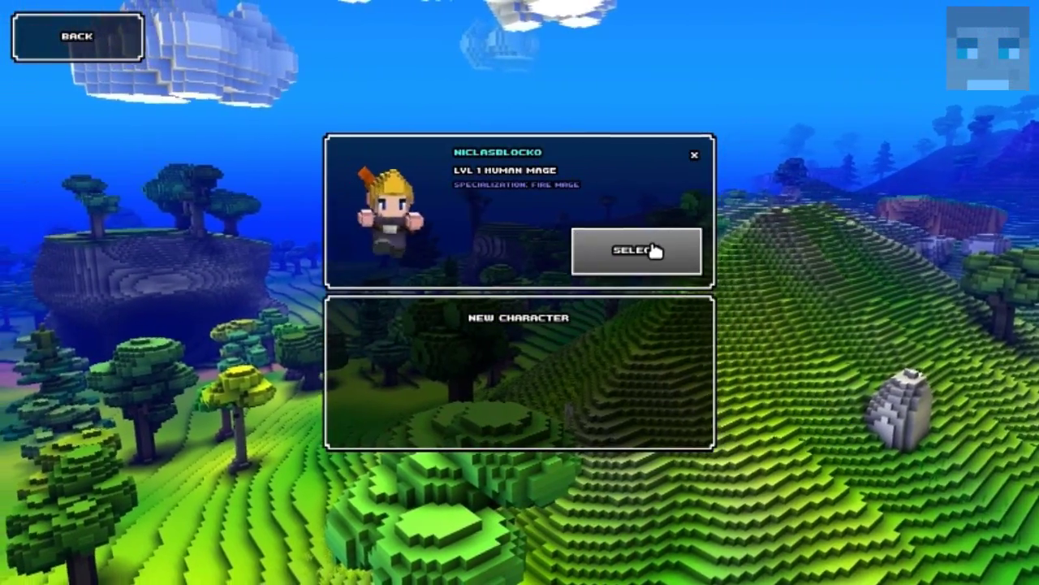
{"action": "left_click", "coordinate": [652, 252]}
{"action": "left_click", "coordinate": [658, 251]}
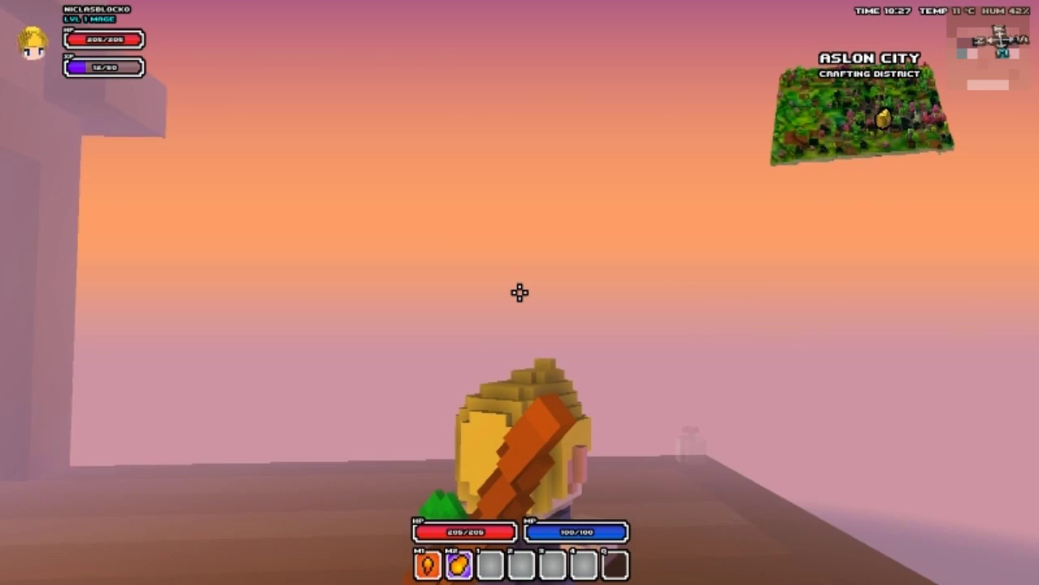
Step: Walk the mage across the wooden terrace in the Crafting District and down onto the paved street
{"action": "key", "text": "w"}
{"action": "key", "text": "w"}
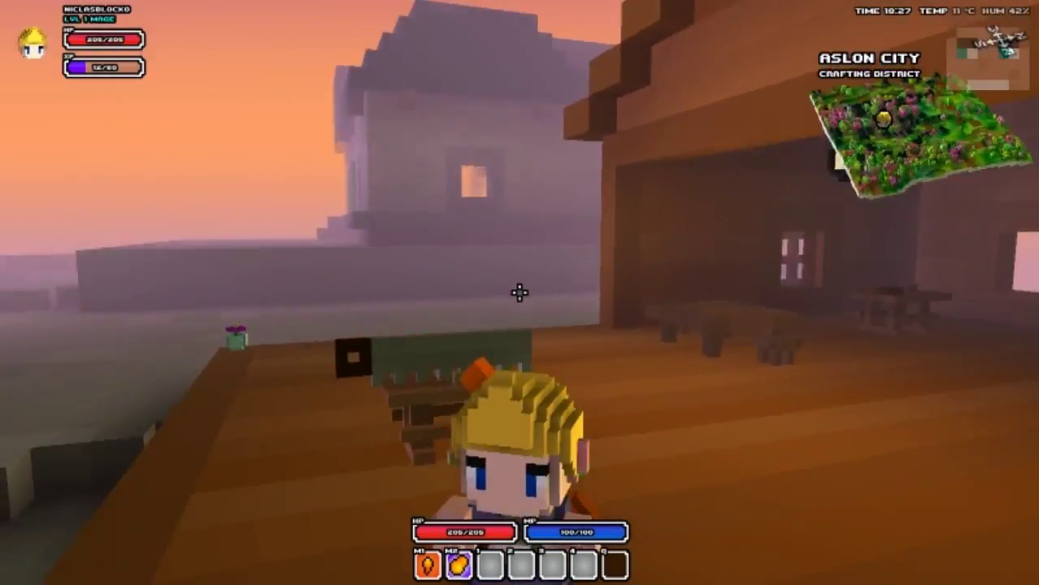
{"action": "key", "text": "w"}
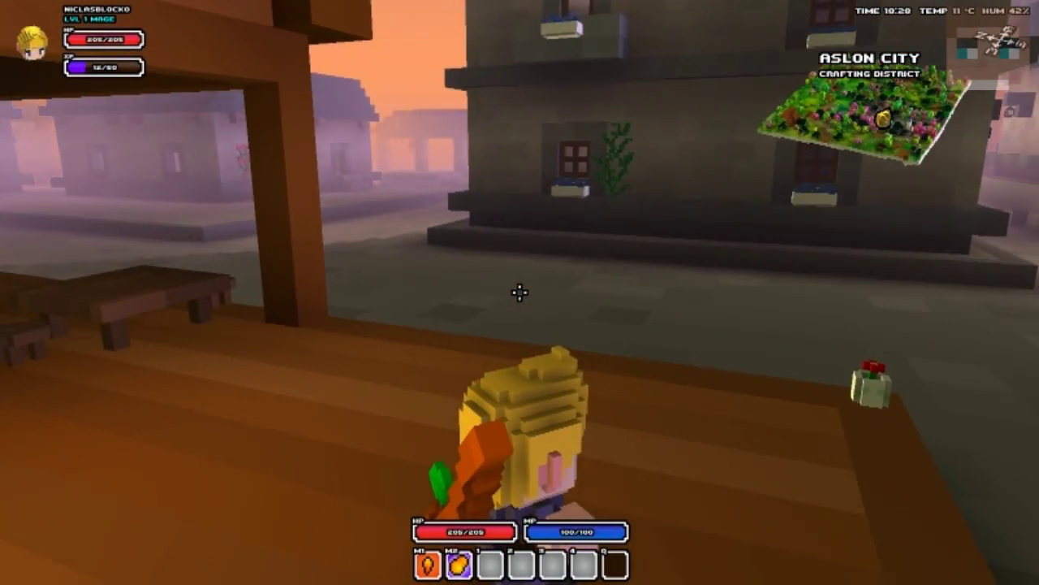
{"action": "key", "text": "w"}
{"action": "key", "text": "space"}
{"action": "key", "text": "w"}
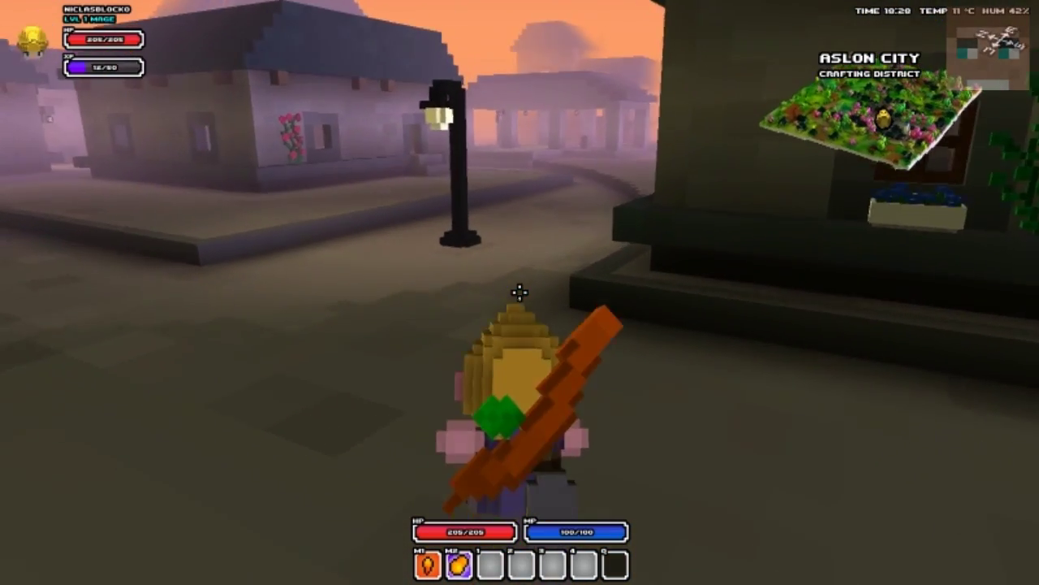
Step: Check the options from within the running game and close them with the values kept
{"action": "key", "text": "Escape"}
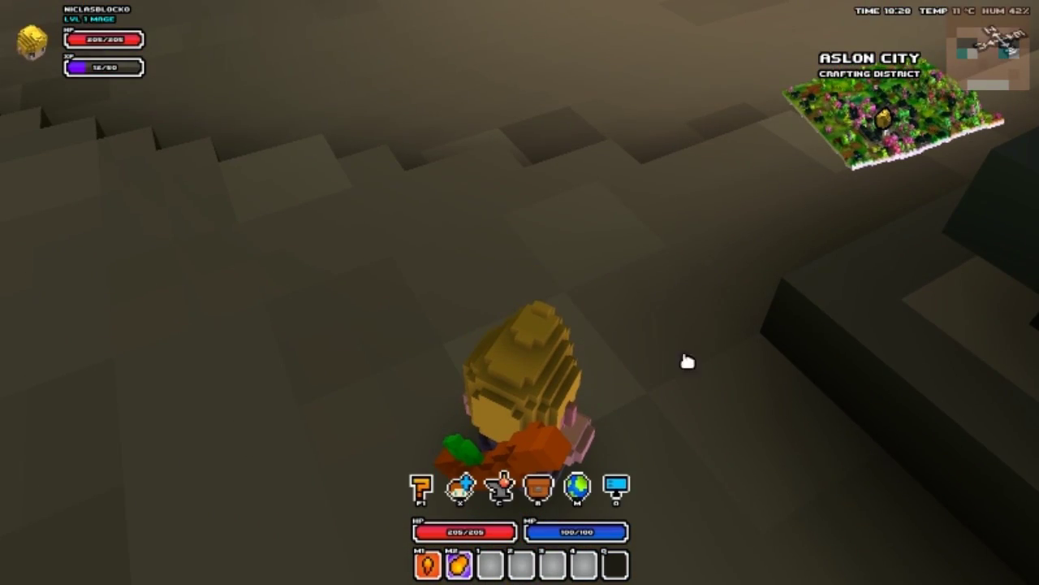
{"action": "left_click", "coordinate": [622, 492]}
{"action": "left_click", "coordinate": [524, 278]}
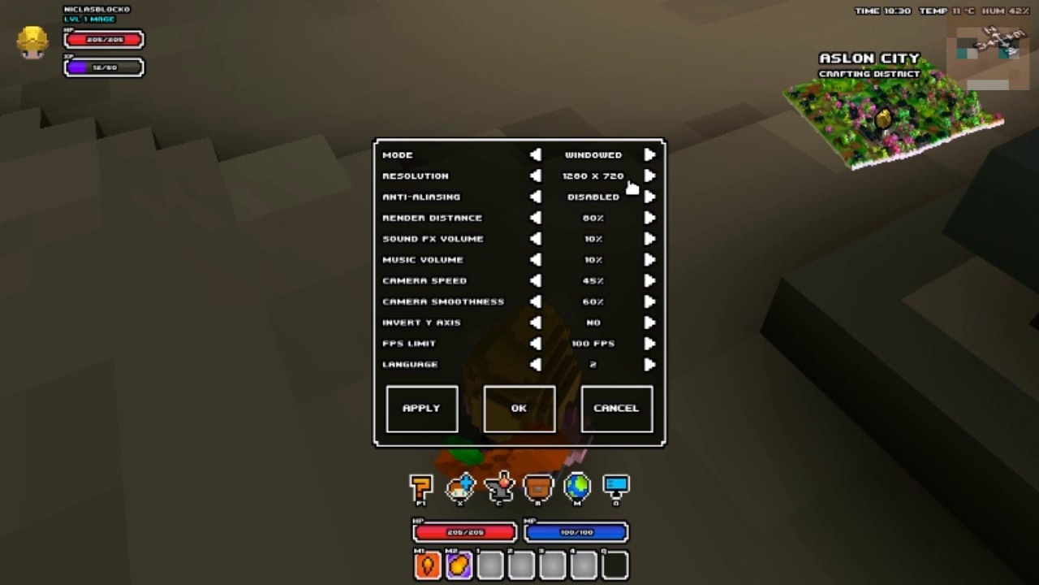
{"action": "left_click", "coordinate": [515, 411]}
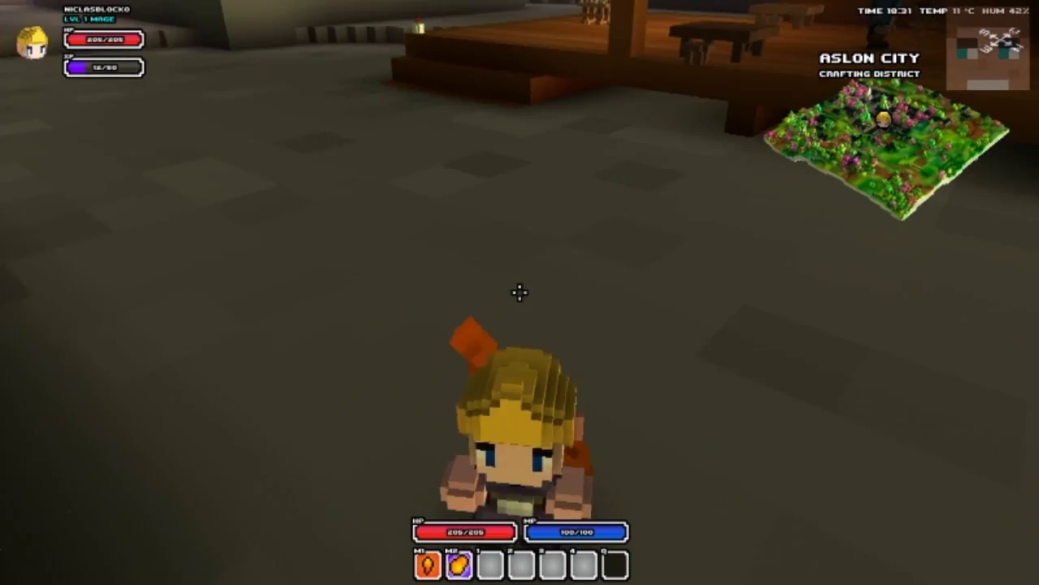
Step: Cross the wooden terrace and move the mage up onto the raised pavement in the Pet District
{"action": "key", "text": "w"}
{"action": "key", "text": "space"}
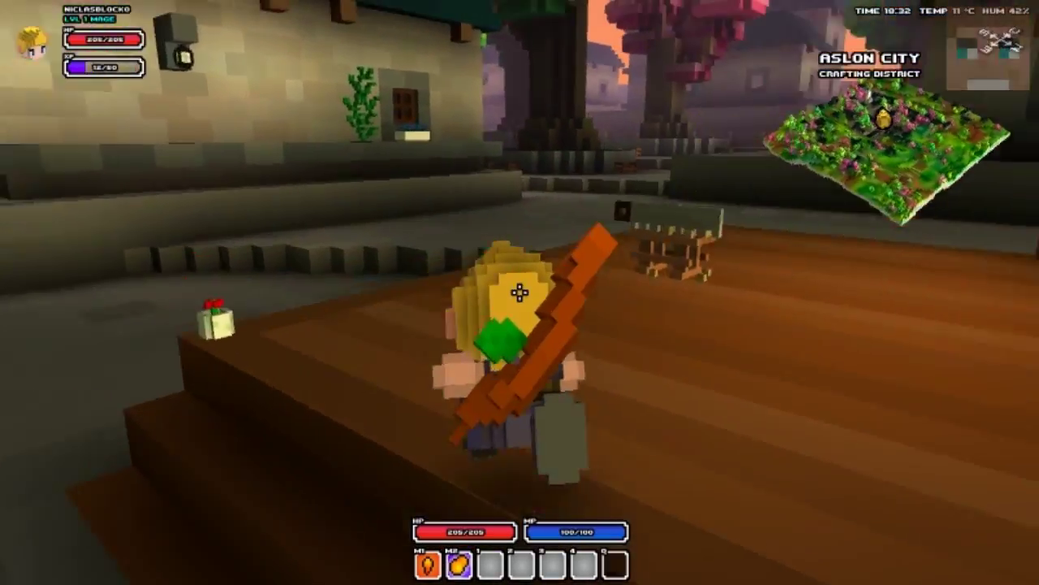
{"action": "key", "text": "w"}
{"action": "key", "text": "space"}
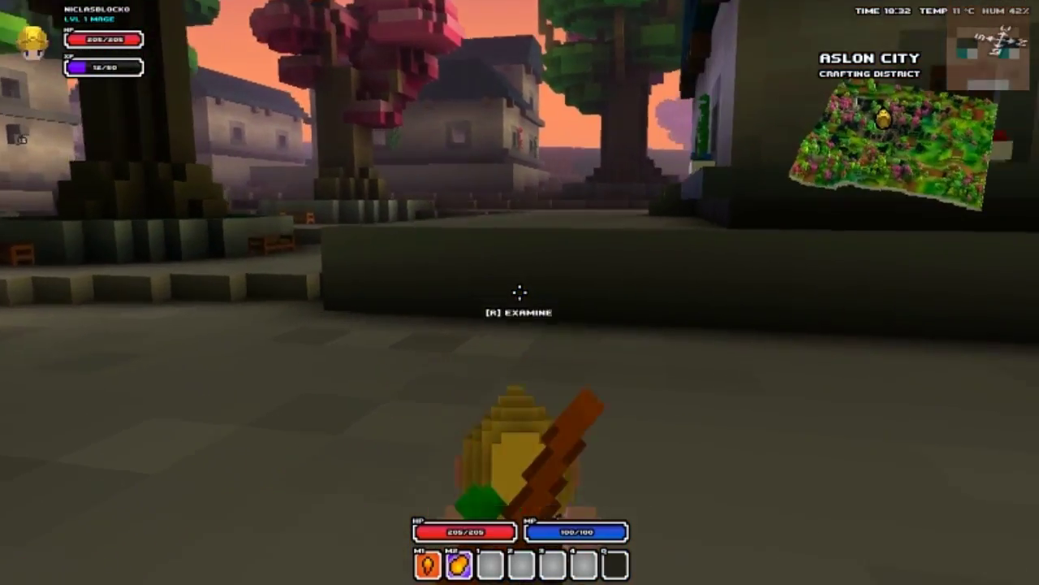
{"action": "key", "text": "w"}
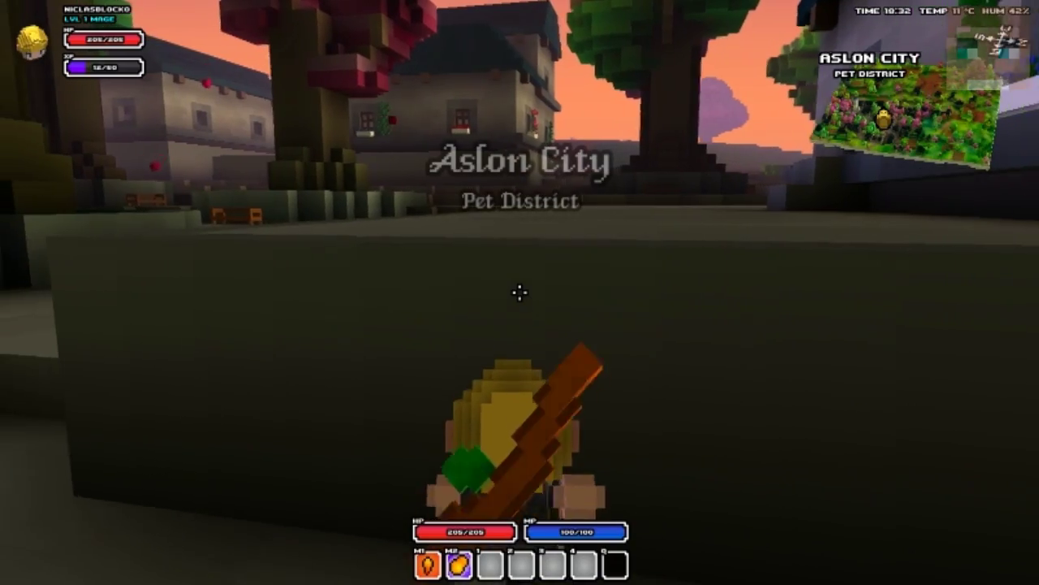
{"action": "key", "text": "w"}
{"action": "key", "text": "ctrl"}
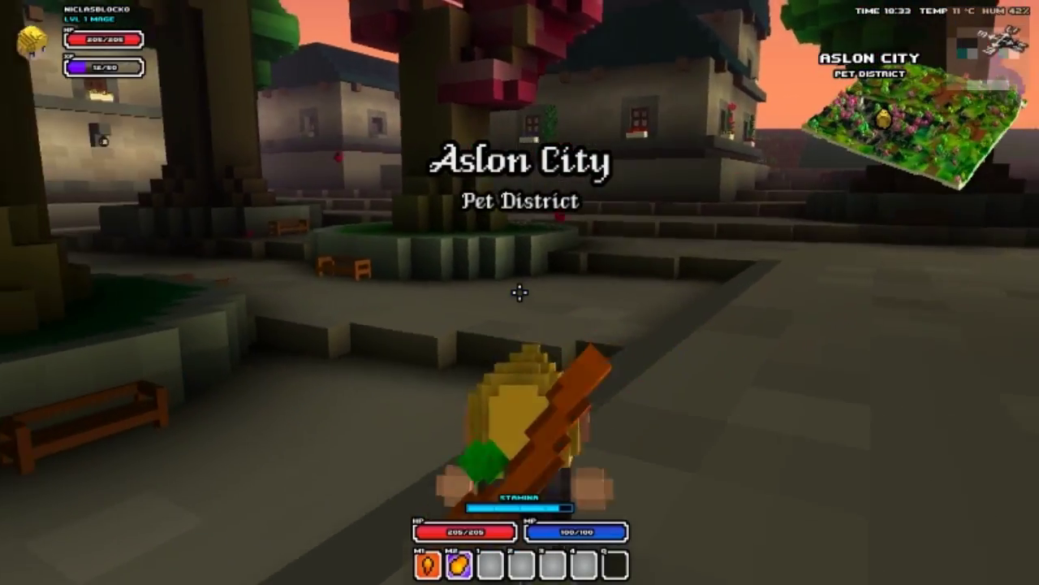
Step: Return from the Pet District past the house to the wooden terrace in the Crafting District
{"action": "key", "text": "w"}
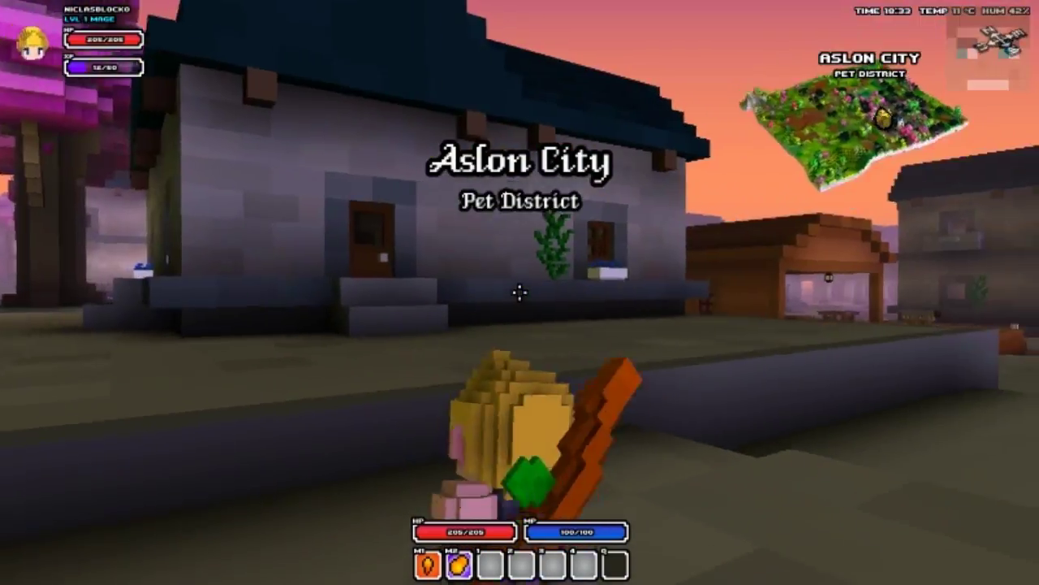
{"action": "key", "text": "w"}
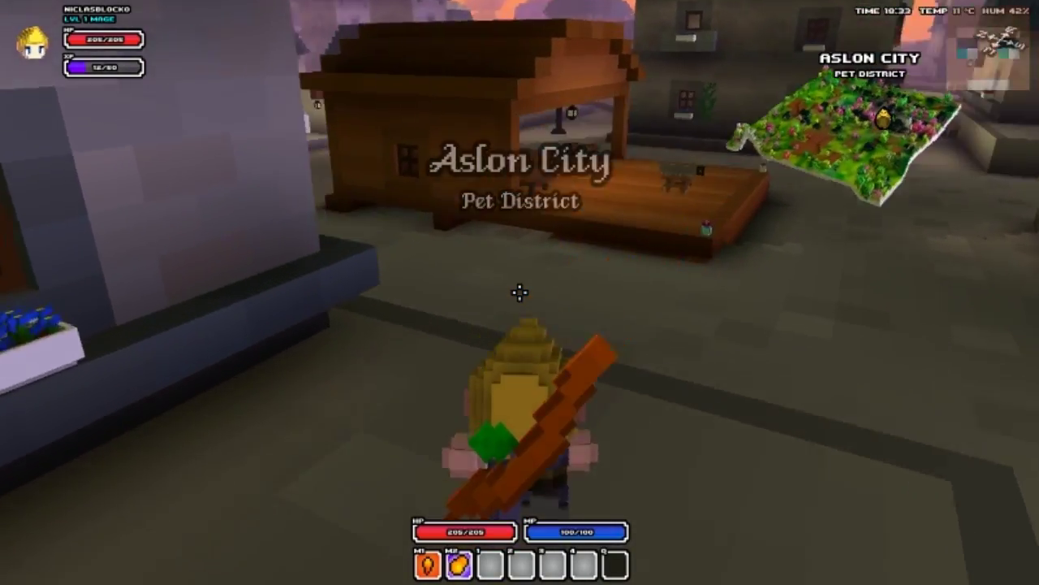
{"action": "key", "text": "w"}
{"action": "key", "text": "w"}
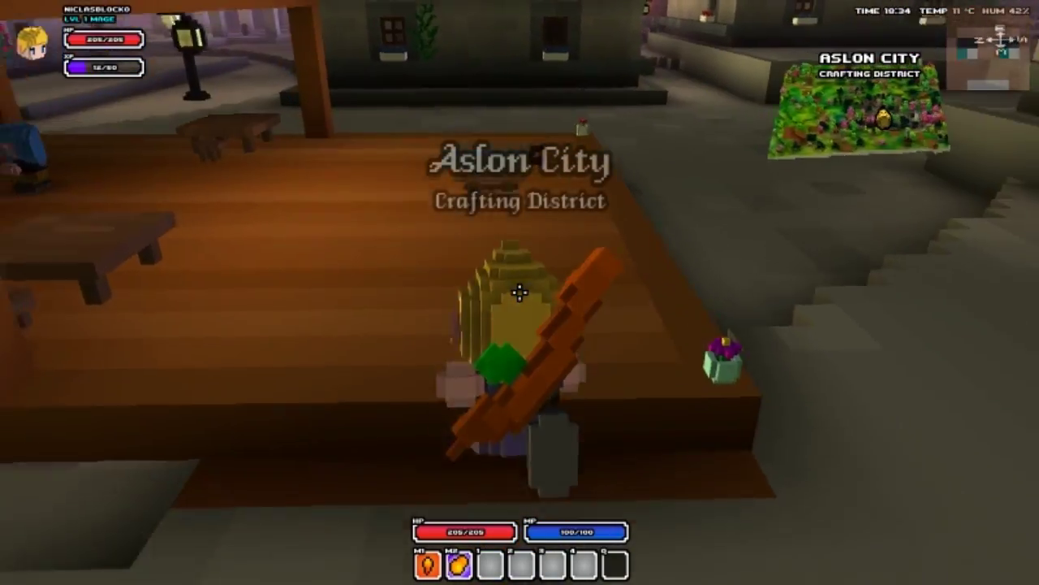
{"action": "key", "text": "w"}
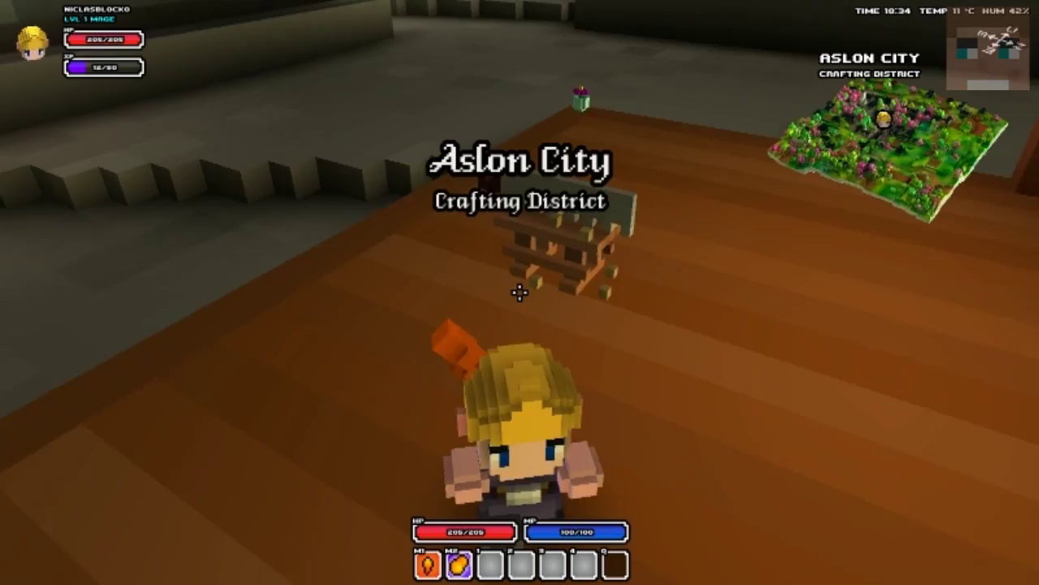
{"action": "key", "text": "w"}
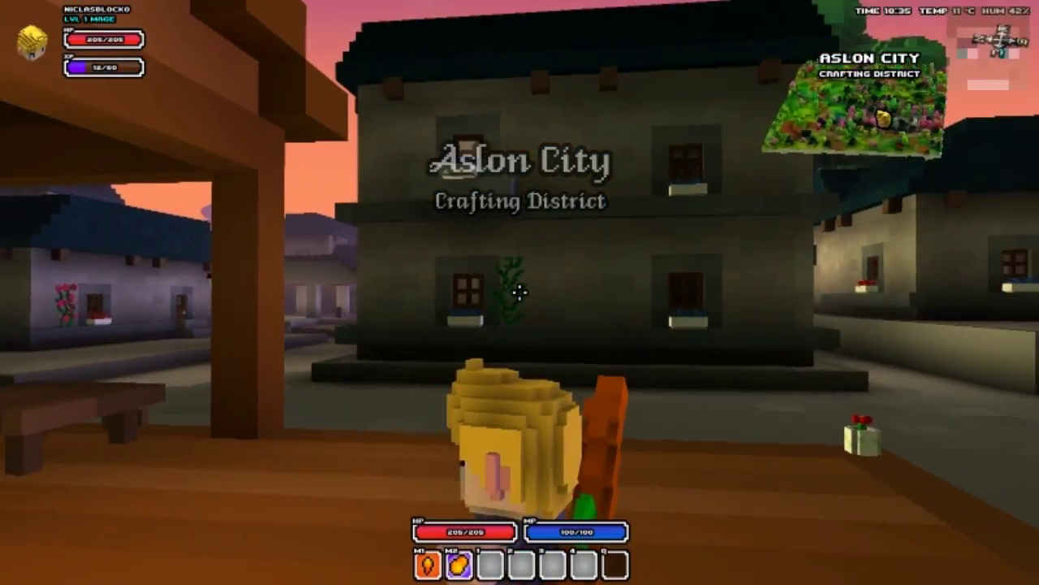
Step: Leave the wooden building for the street and jump onto the window ledge of the house with pink flowers
{"action": "key", "text": "w"}
{"action": "key", "text": "space"}
{"action": "key", "text": "w"}
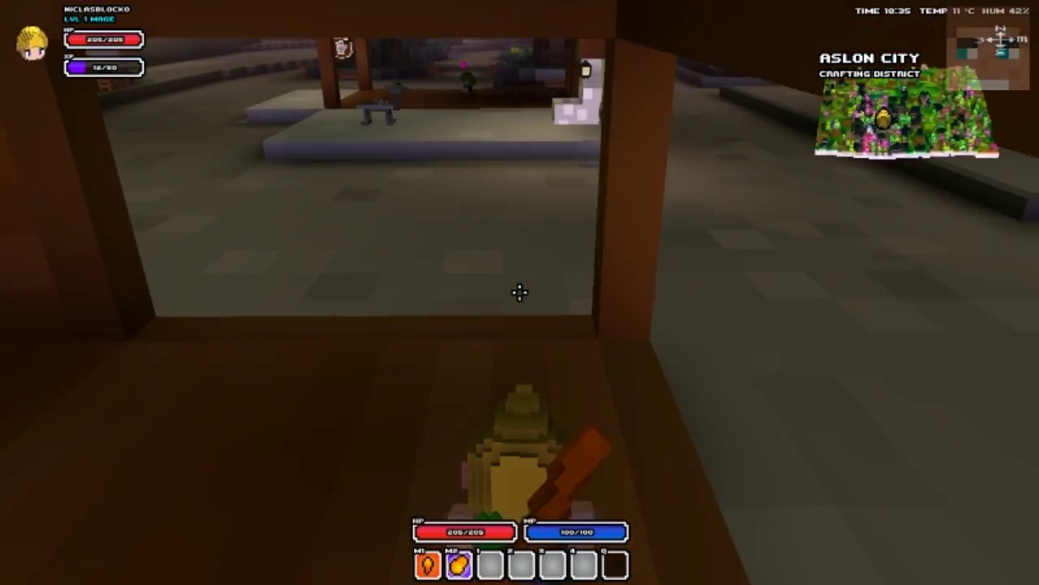
{"action": "key", "text": "w"}
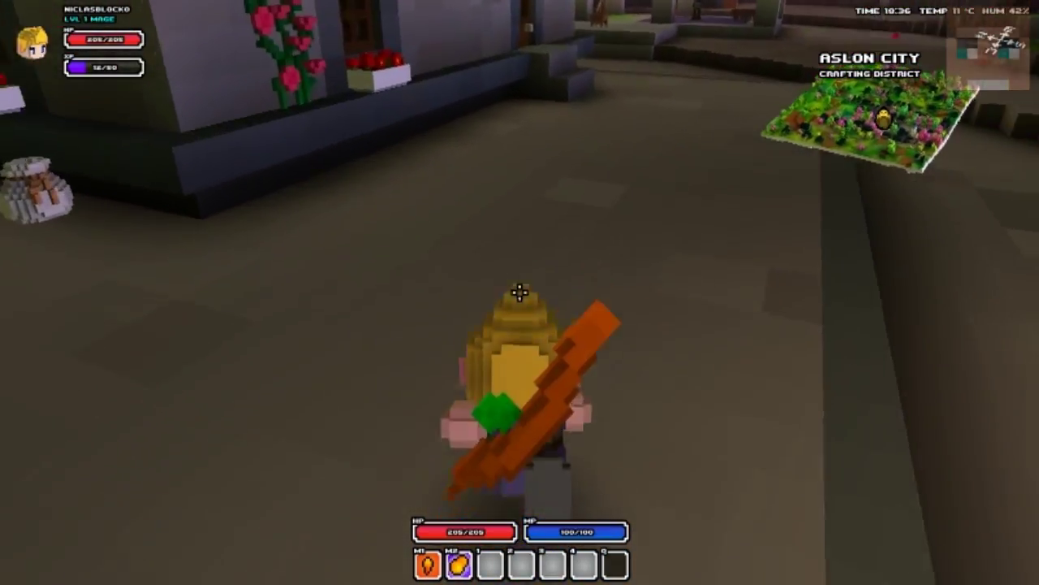
{"action": "key", "text": "w"}
{"action": "key", "text": "space"}
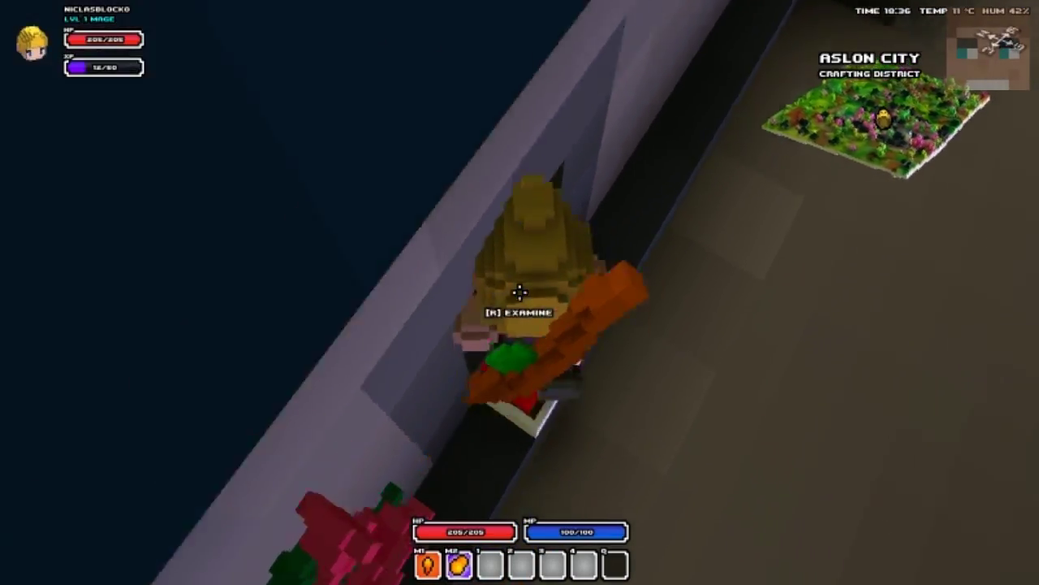
Step: Walk from the house ledge past the street lamp back to the open wooden building
{"action": "key", "text": "w"}
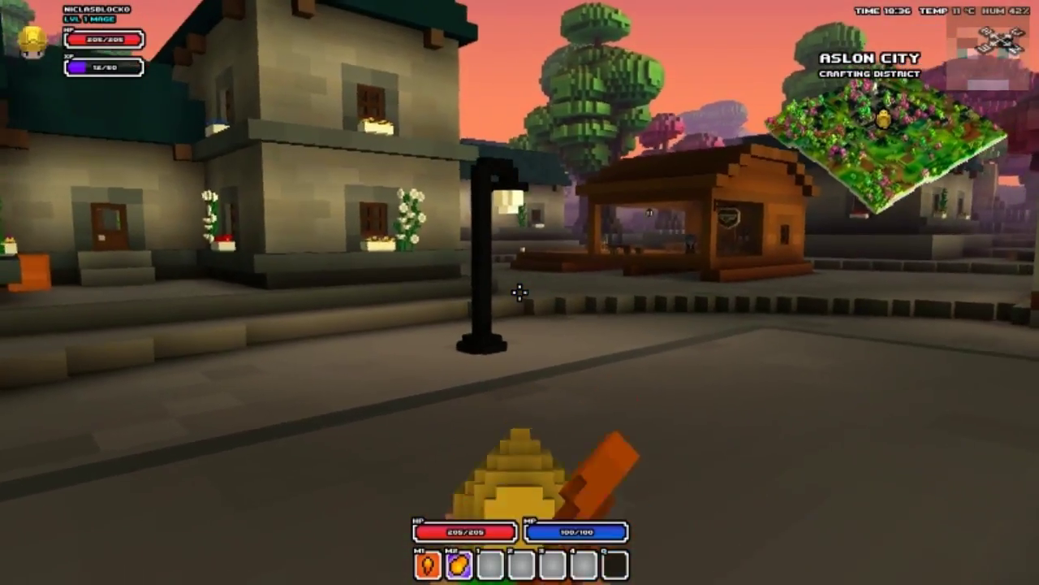
{"action": "key", "text": "w"}
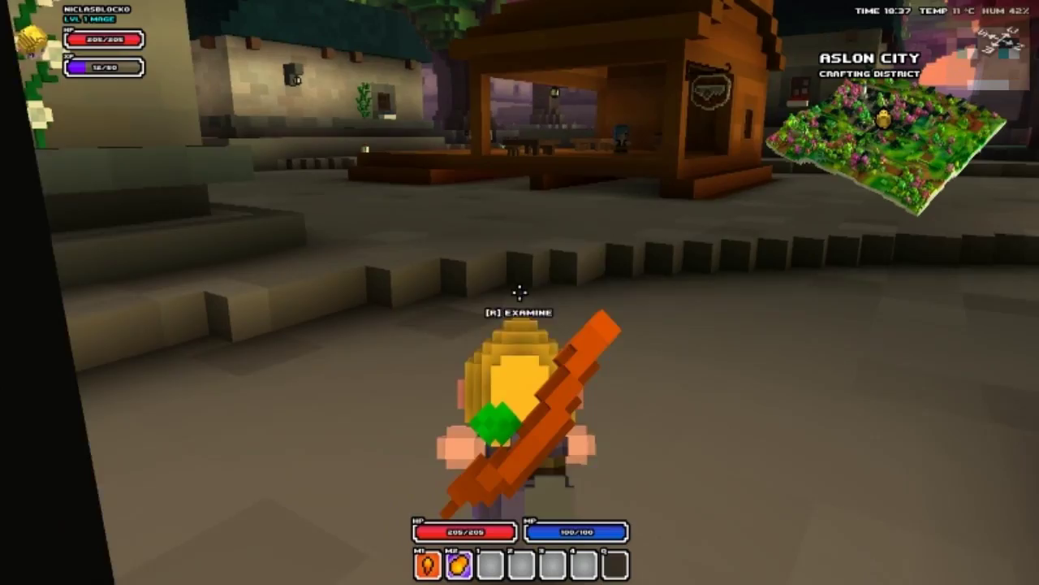
{"action": "key", "text": "w"}
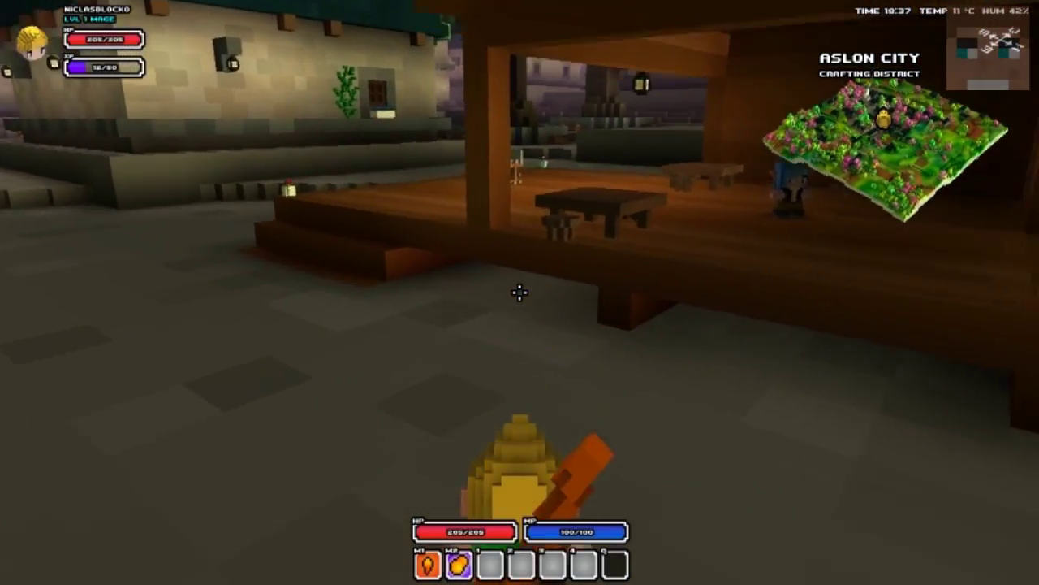